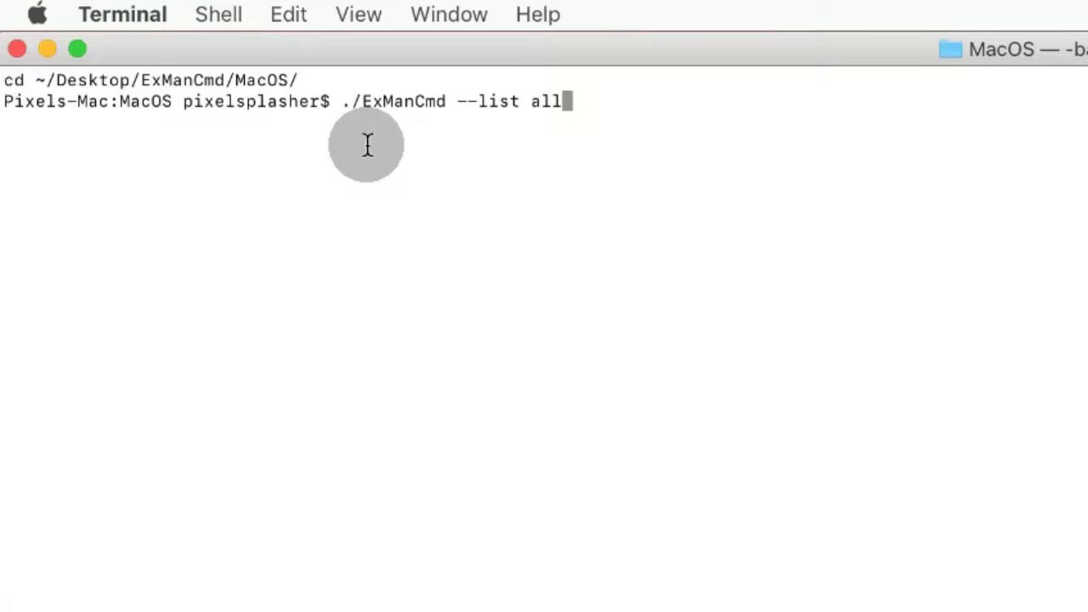
Step: List all extensions with ExManCmd and highlight the enabled File Options Add-On row
key("Return")
left_click_drag(8, 182, 13, 204)
left_click(11, 305)
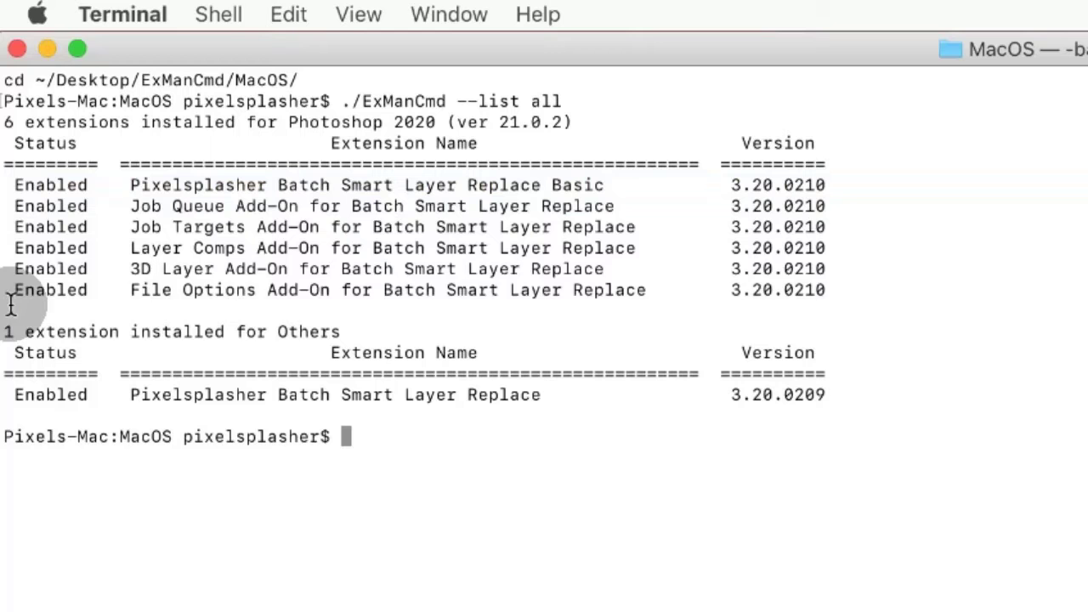
left_click_drag(11, 304, 11, 291)
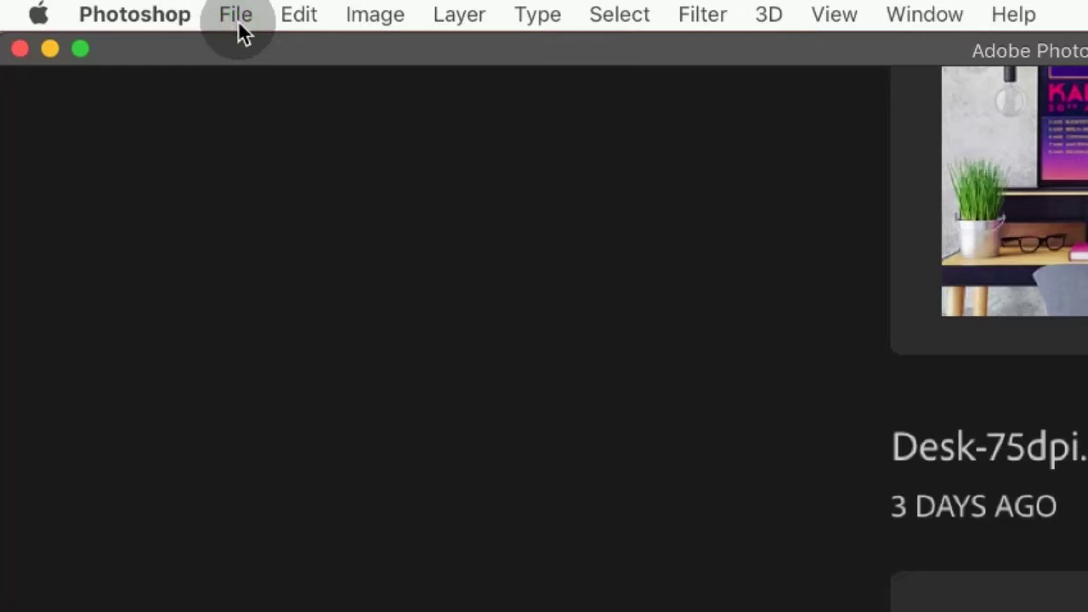
Step: Create a new default-size document and draw a large black rectangle across it
left_click(236, 17)
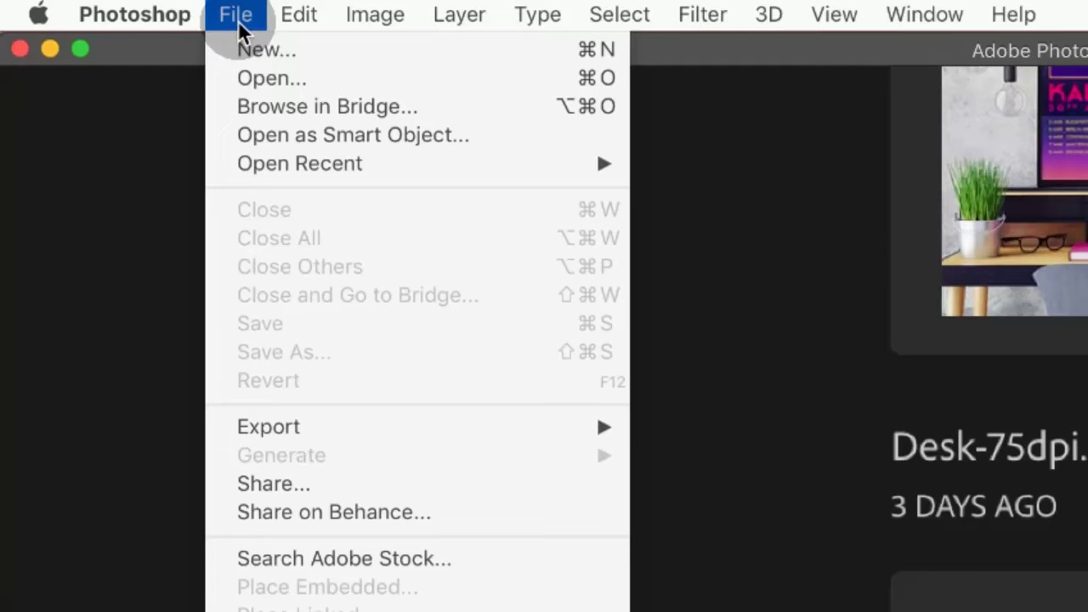
left_click(248, 50)
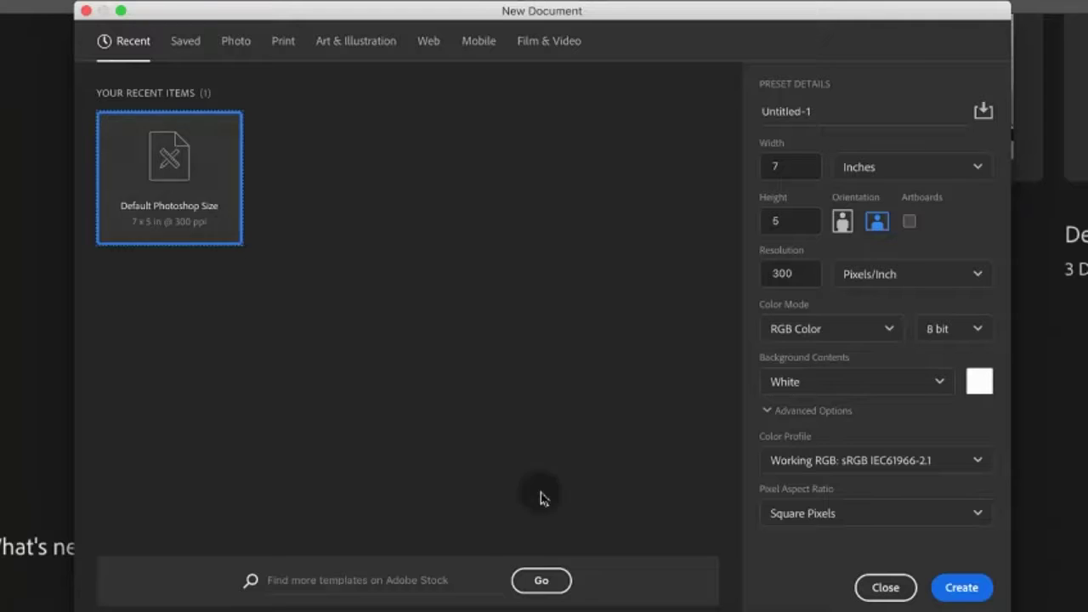
left_click(969, 590)
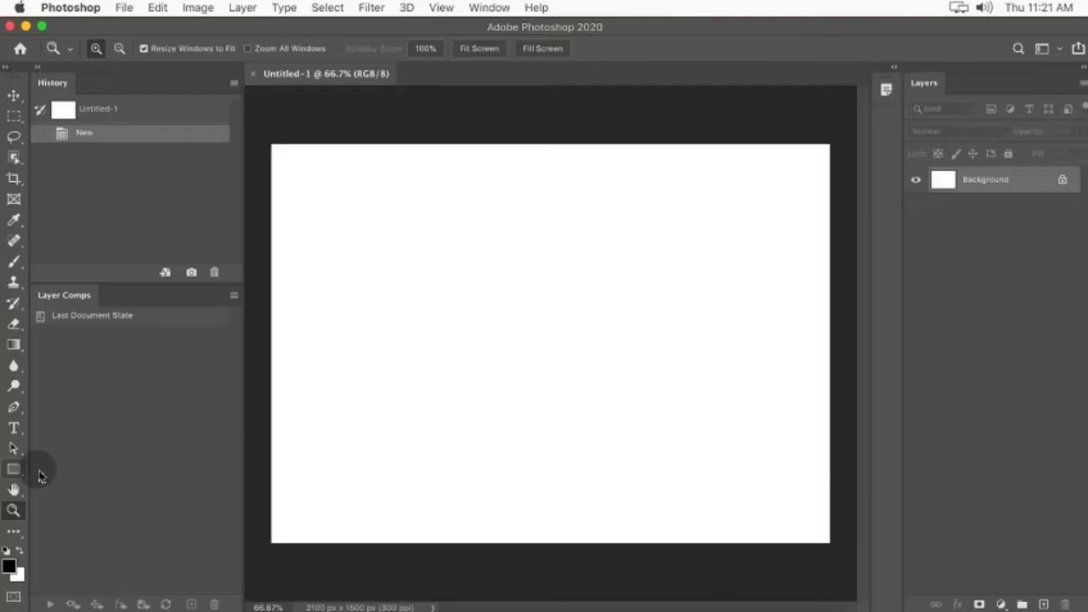
left_click(13, 469)
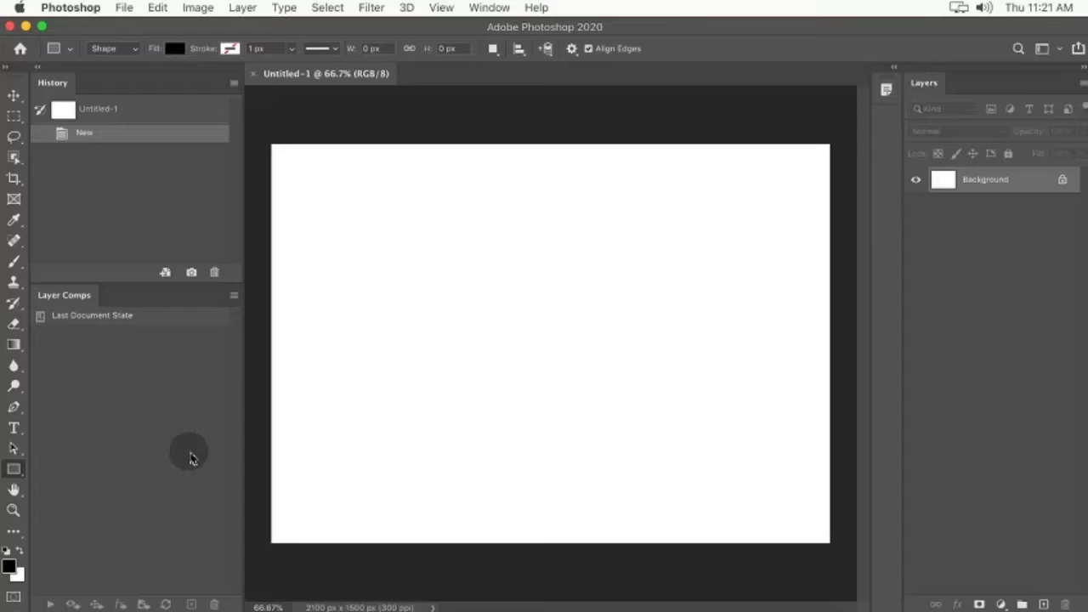
mouse_move(332, 455)
left_mouse_down()
mouse_move(784, 220)
mouse_move(767, 218)
left_mouse_up()
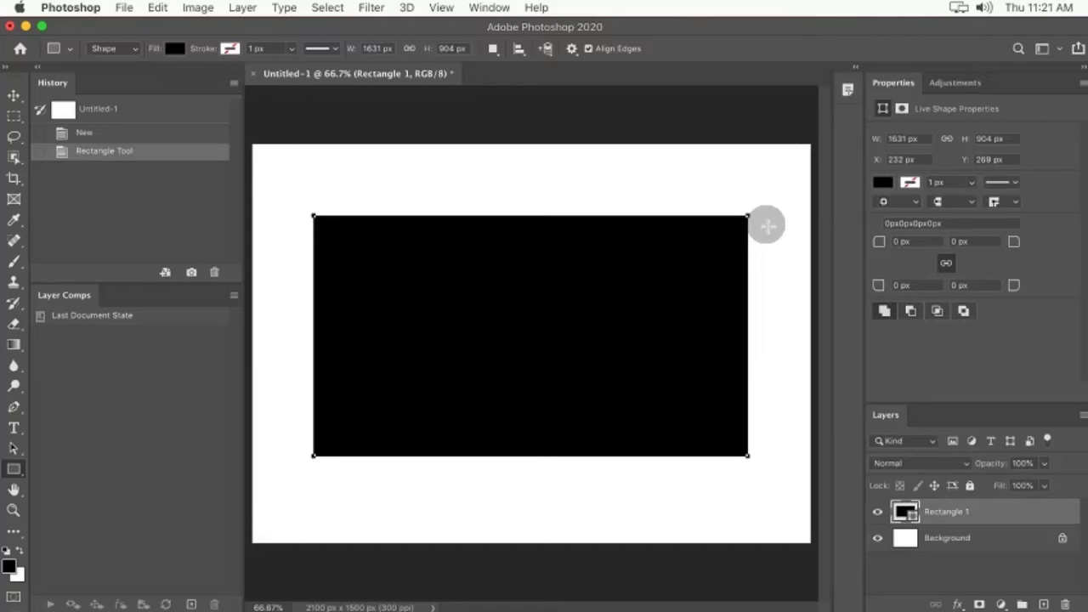
Step: Convert the Rectangle 1 layer into a smart object
left_click_drag(974, 403, 977, 340)
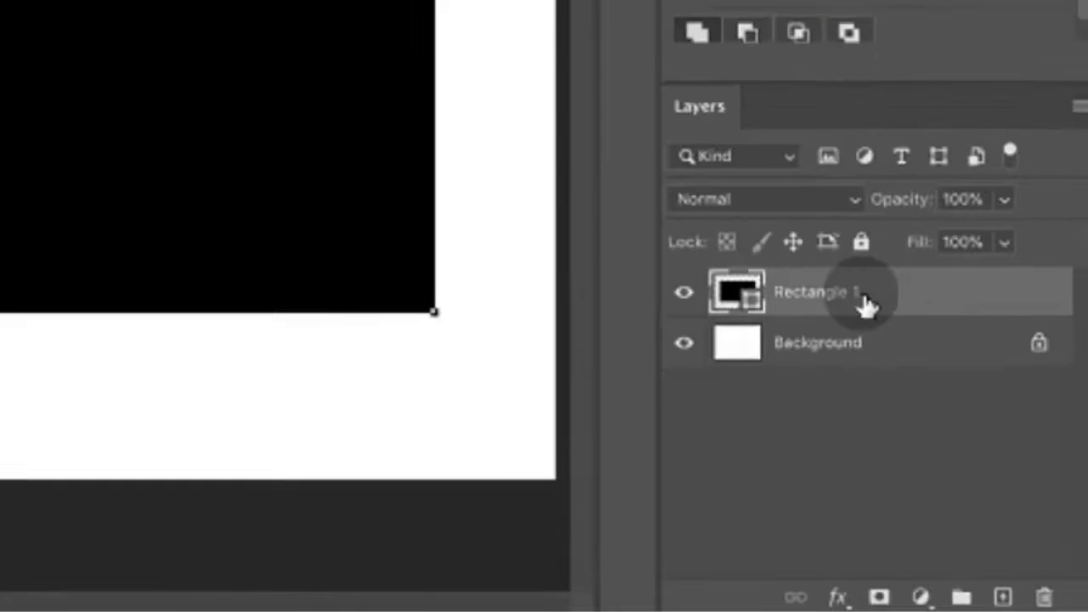
right_click(973, 457)
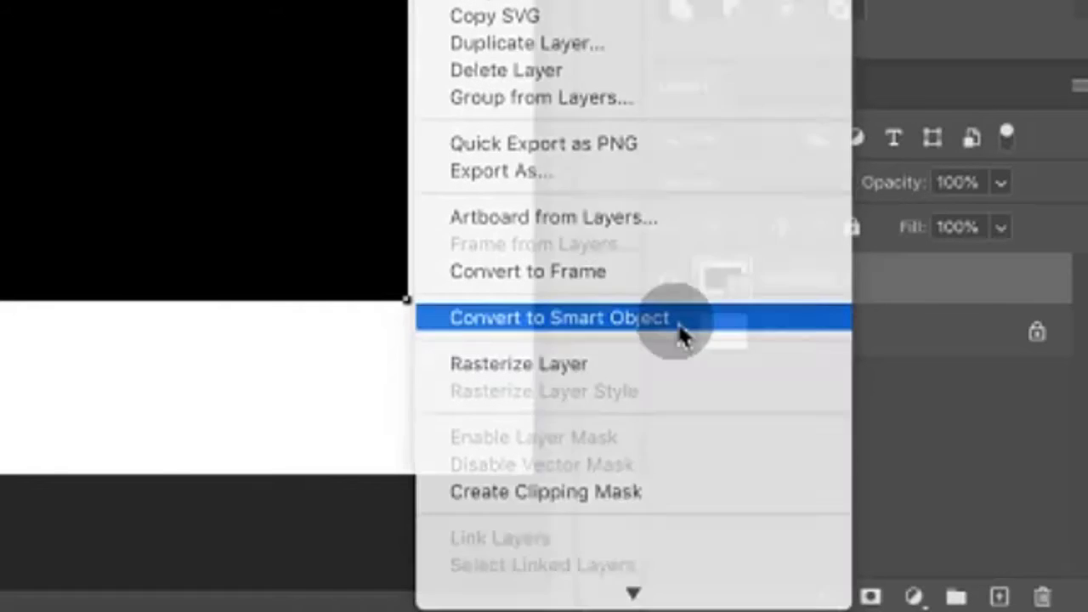
left_click(683, 334)
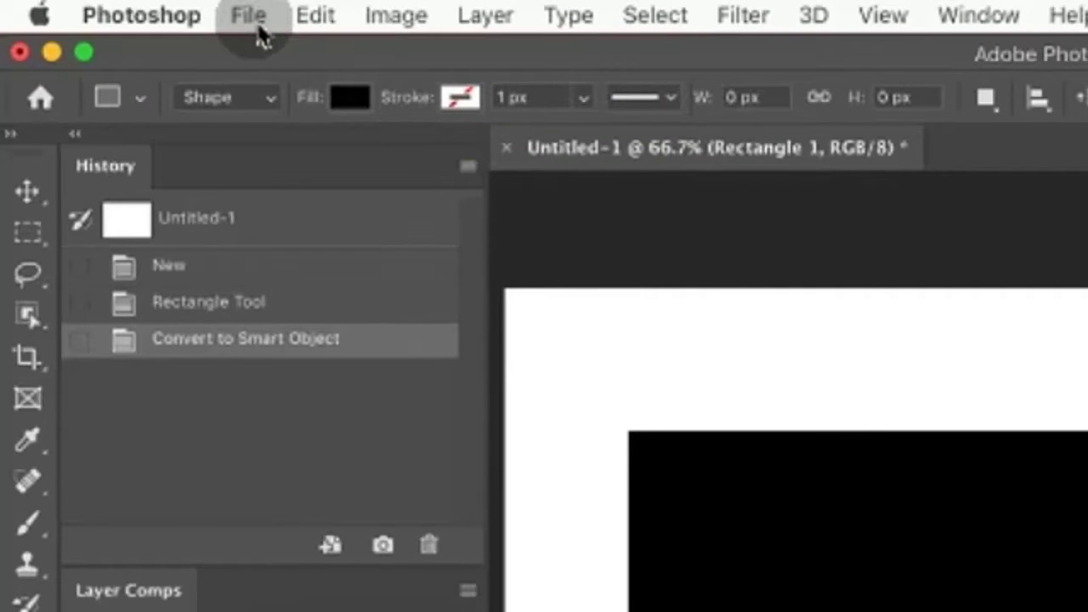
Step: Try Smart Layer Replace and dismiss the warning that the document must be saved first
left_click(261, 34)
left_click(259, 32)
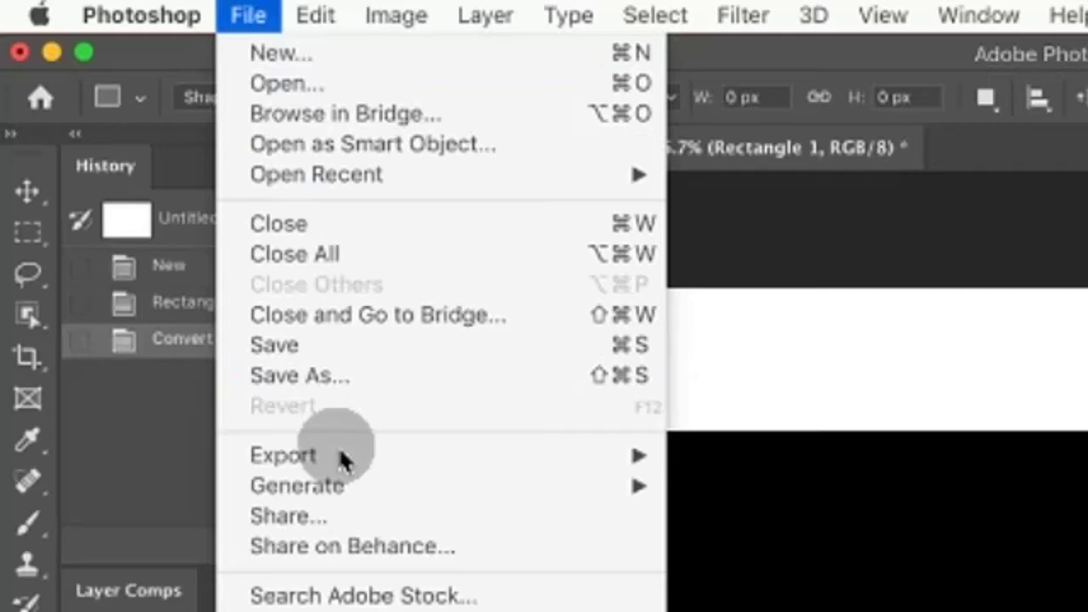
mouse_move(283, 48)
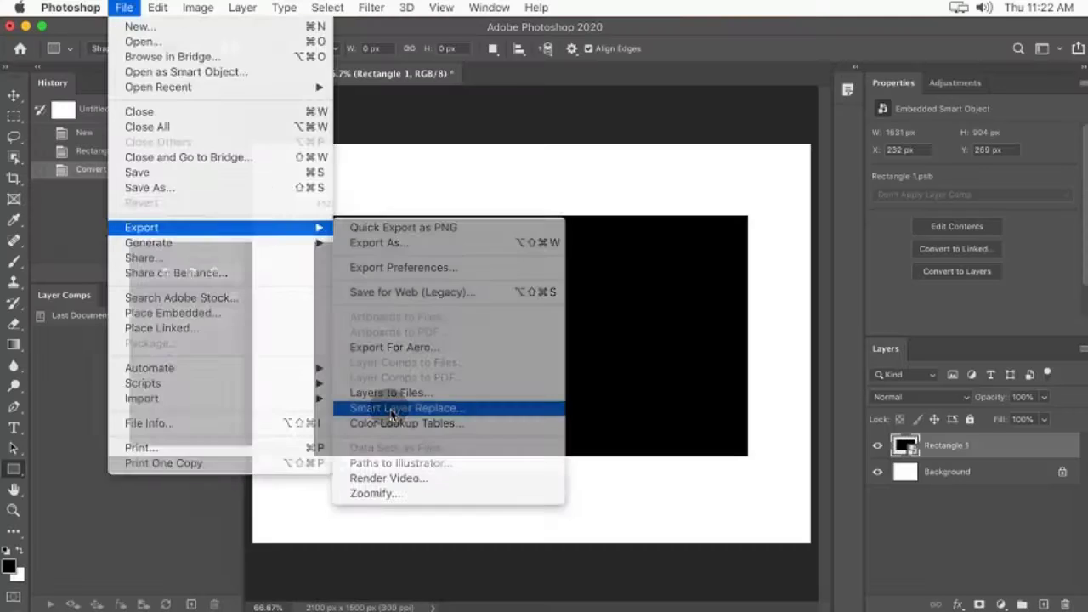
left_click(390, 415)
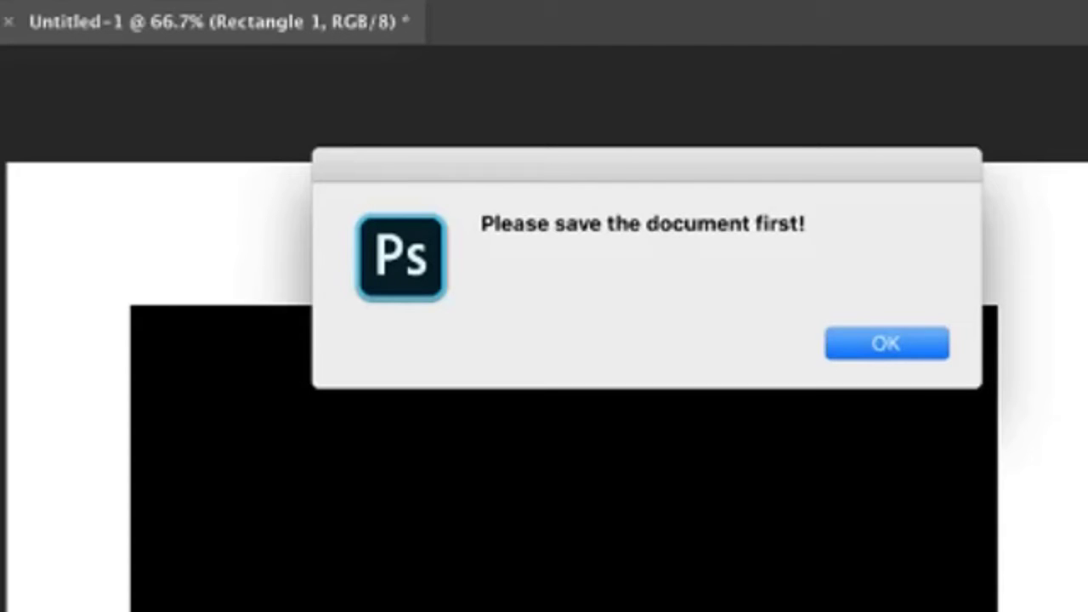
left_click(862, 347)
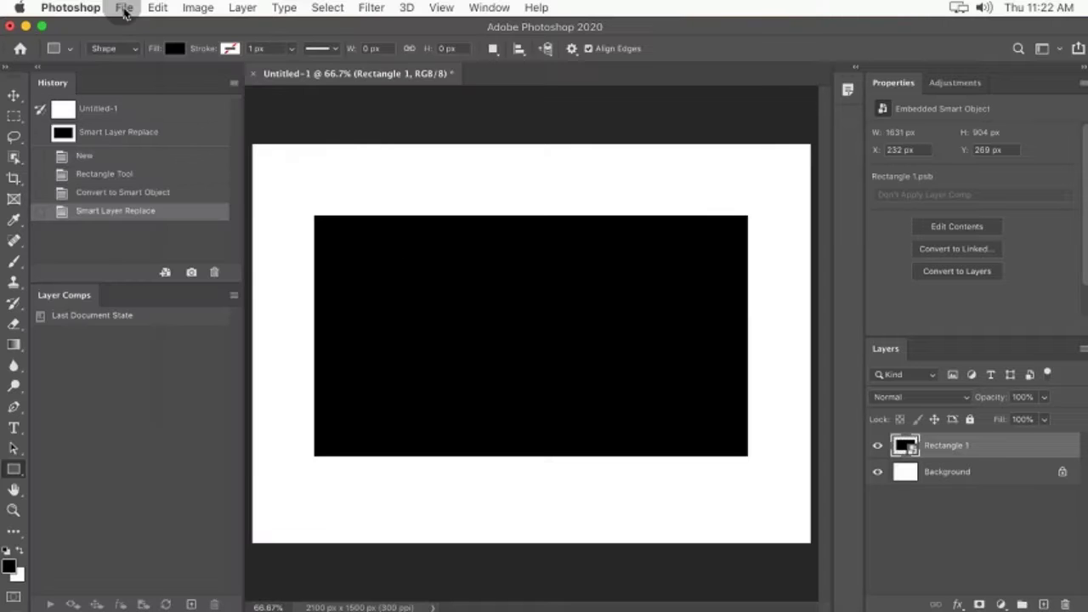
Step: Save the document as File Options Test.psd, accepting the format options
left_click(124, 8)
left_click(165, 191)
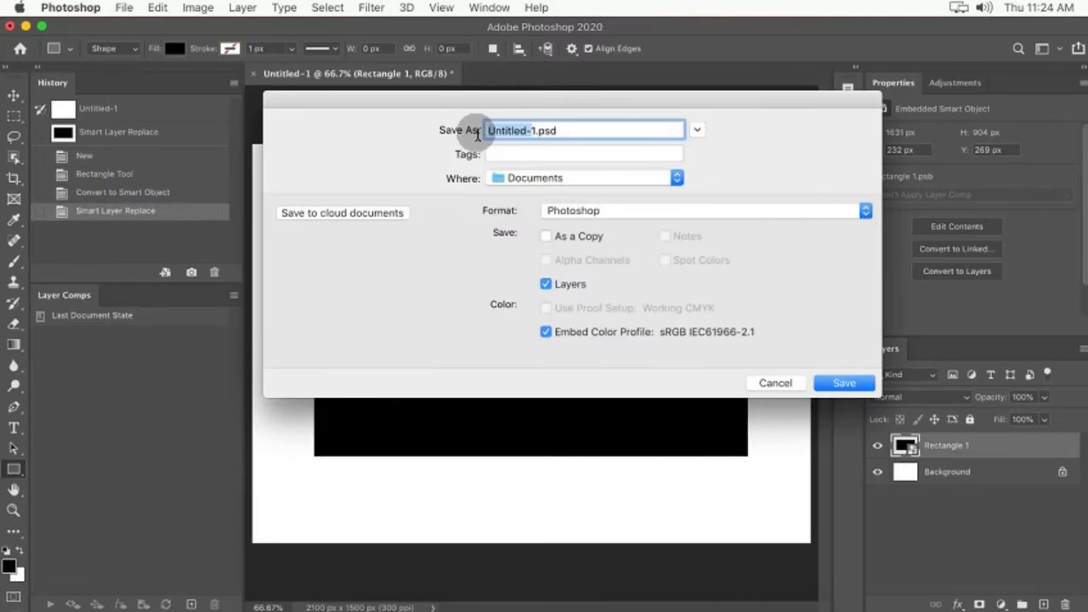
key("BackSpace")
type("File Option")
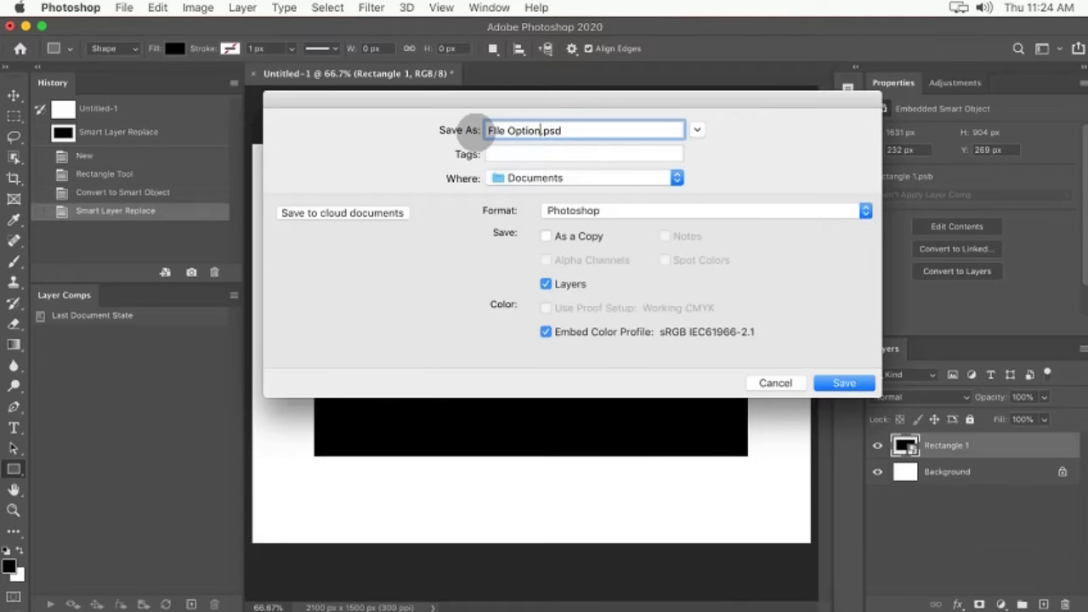
type("s Test")
left_click(840, 380)
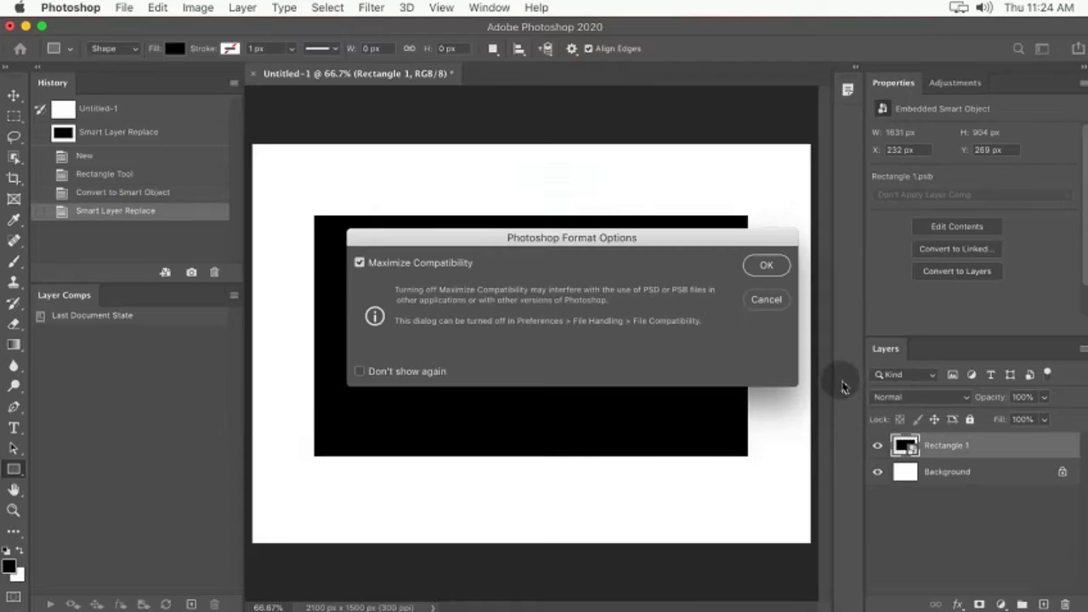
left_click(765, 267)
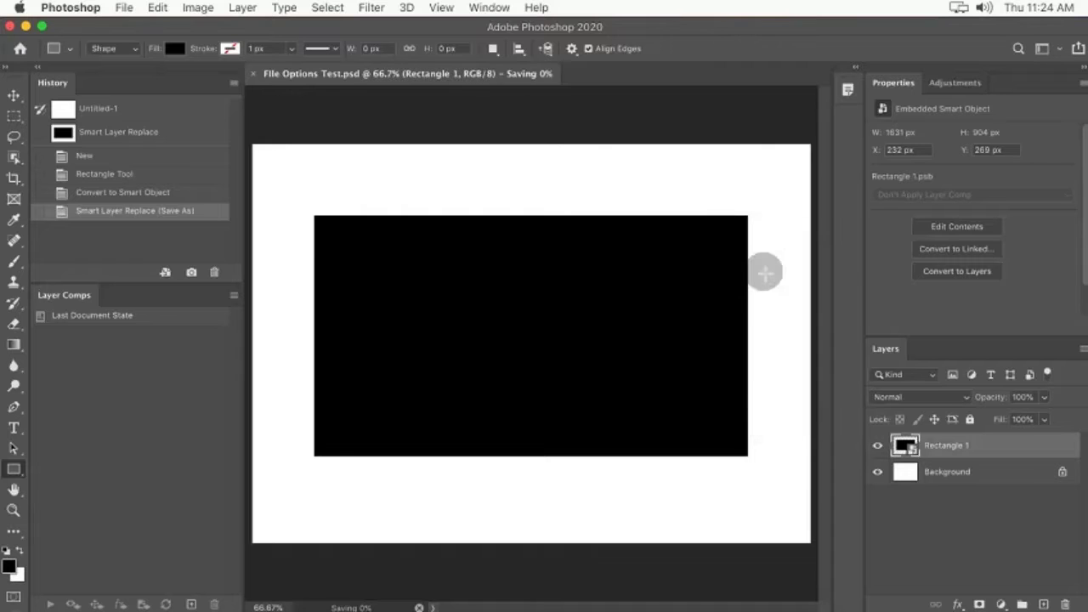
left_click(124, 7)
Step: Relaunch Smart Layer Replace and load images 1.jpg through 8.jpg as source files
left_click(406, 412)
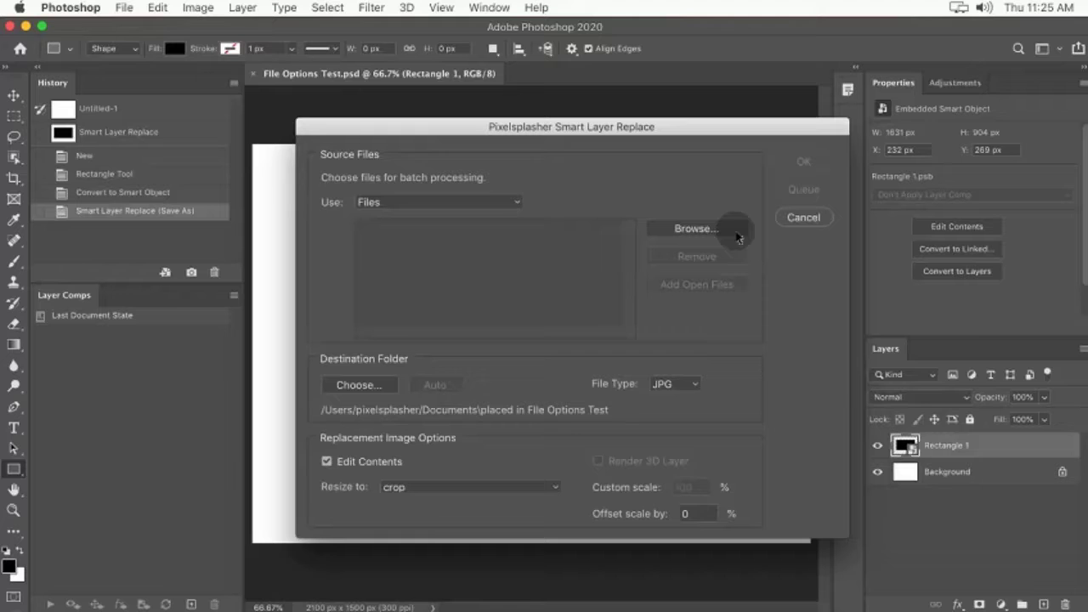
left_click(720, 227)
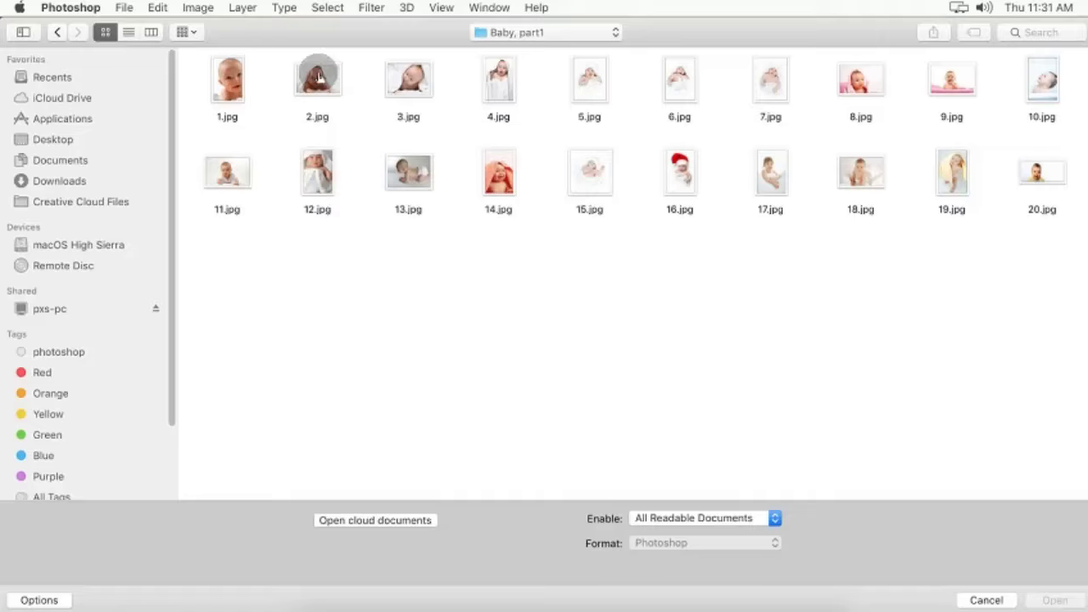
left_click(227, 76)
left_click(857, 85, "super")
left_click(306, 93, "super")
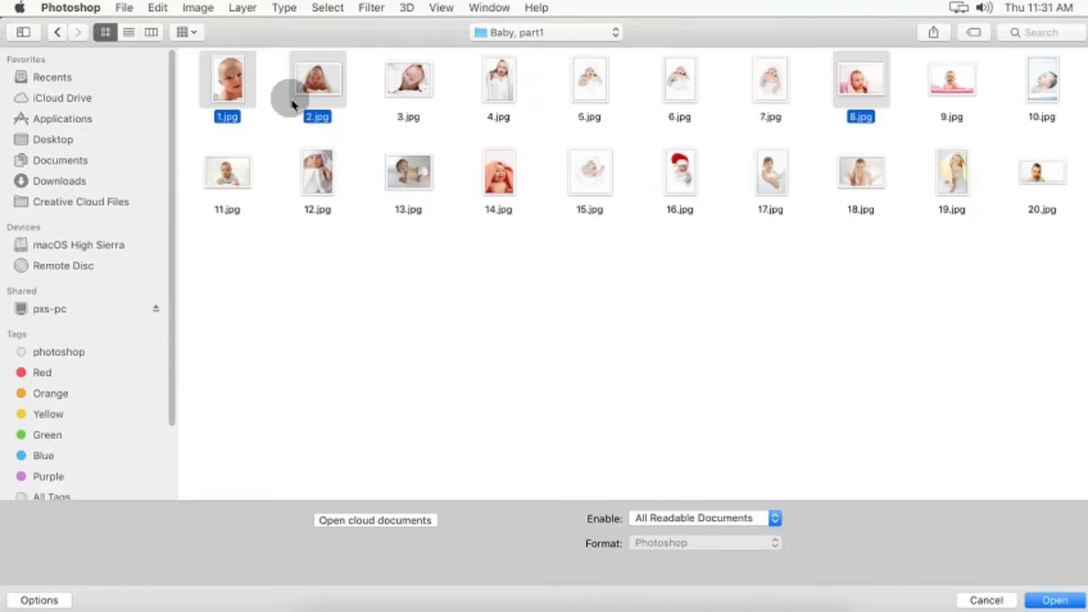
left_click_drag(377, 87, 850, 110)
left_click(1045, 600)
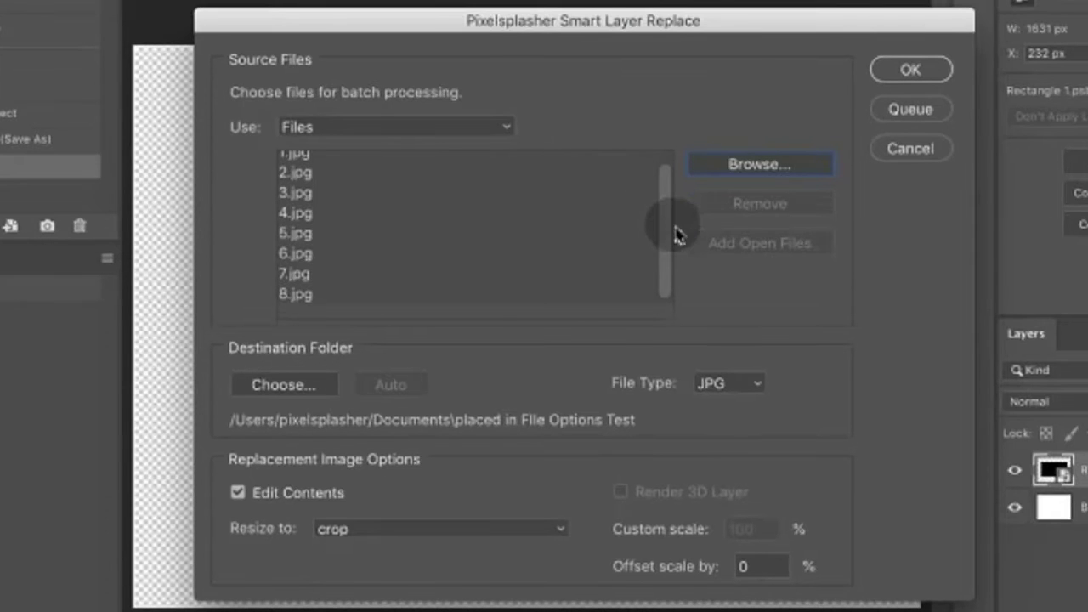
Step: Queue the job and set the first filename parts to Input Filename and custom '--IN--'
left_click(911, 109)
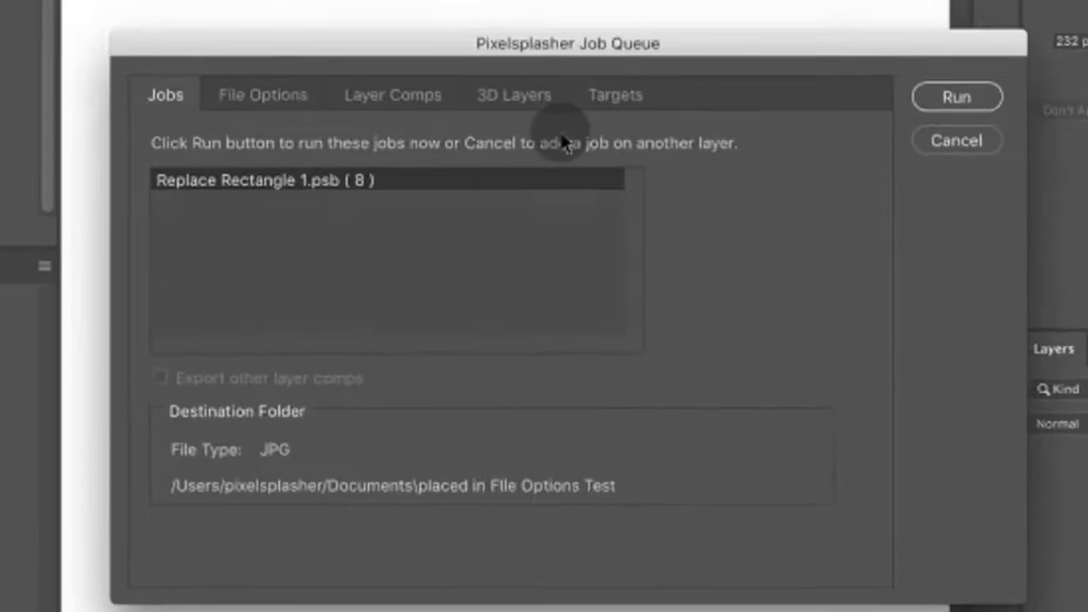
left_click(280, 95)
left_click(337, 204)
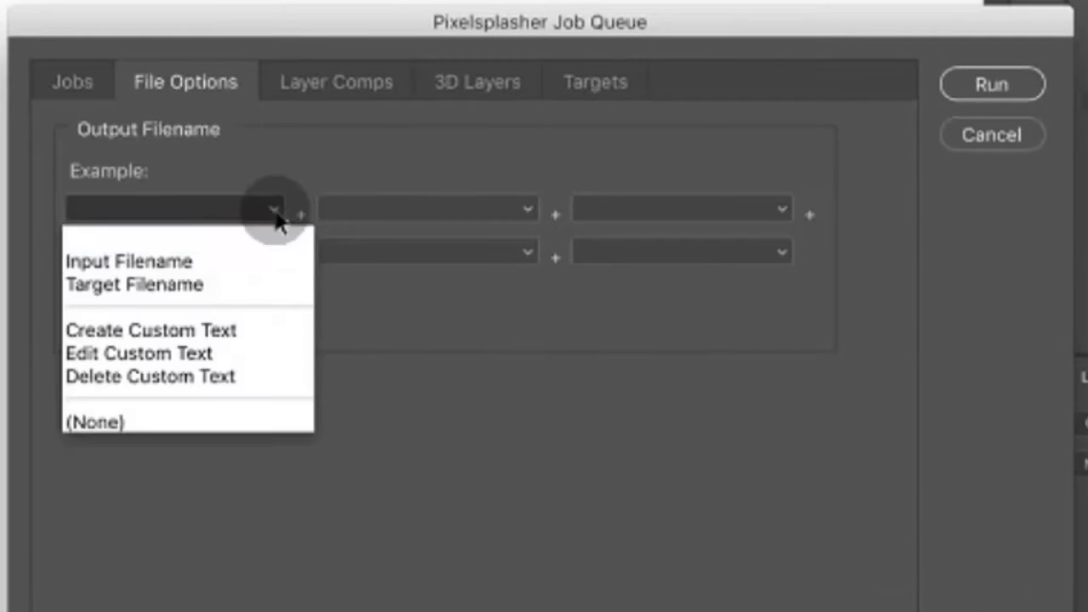
left_click(236, 264)
left_click(389, 213)
left_click(474, 331)
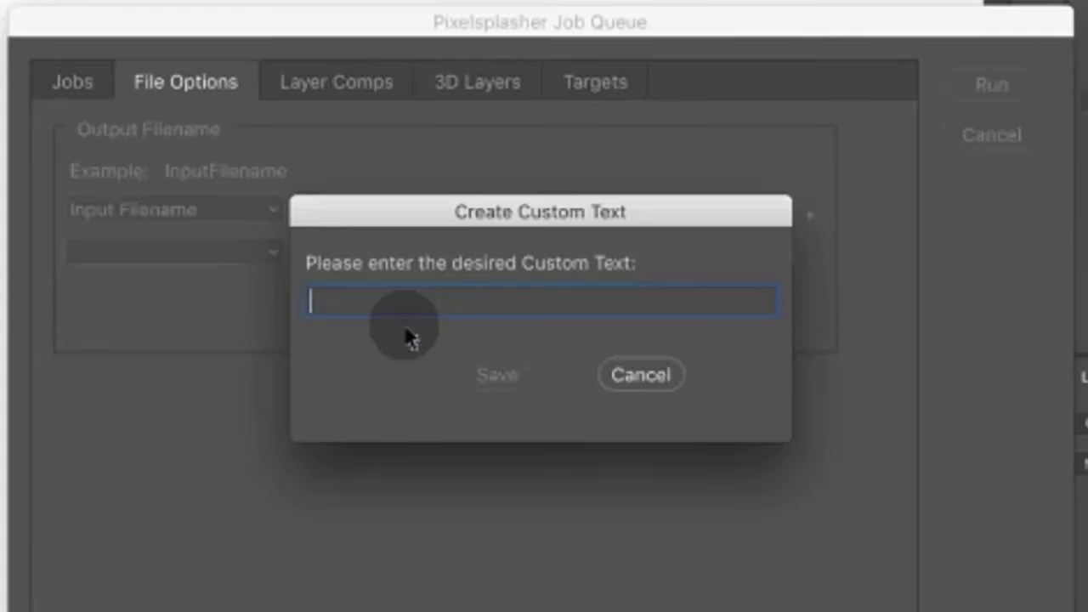
type("--IN--")
left_click(501, 379)
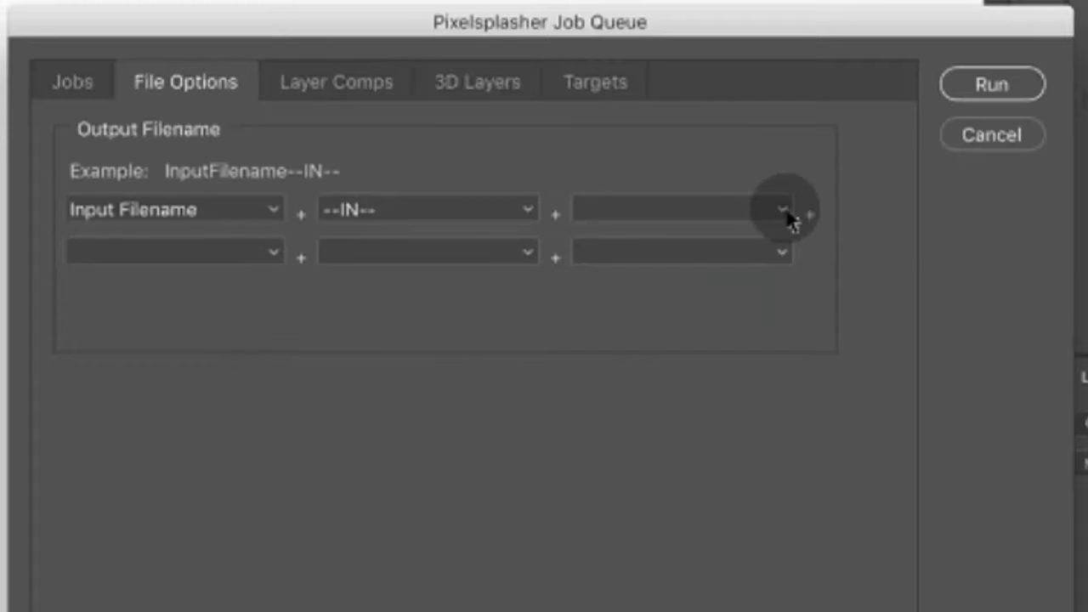
Step: Add Target Filename and custom '-PSD' as the next parts, leaving the fifth part empty
left_click(782, 213)
left_click(731, 284)
left_click(274, 254)
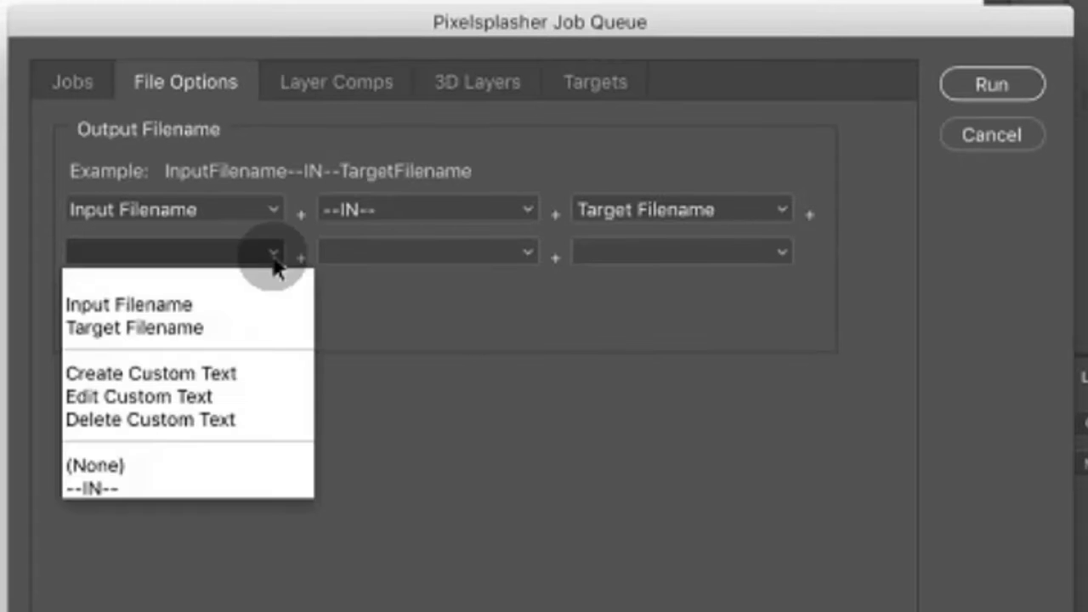
left_click(248, 374)
type("-PSD")
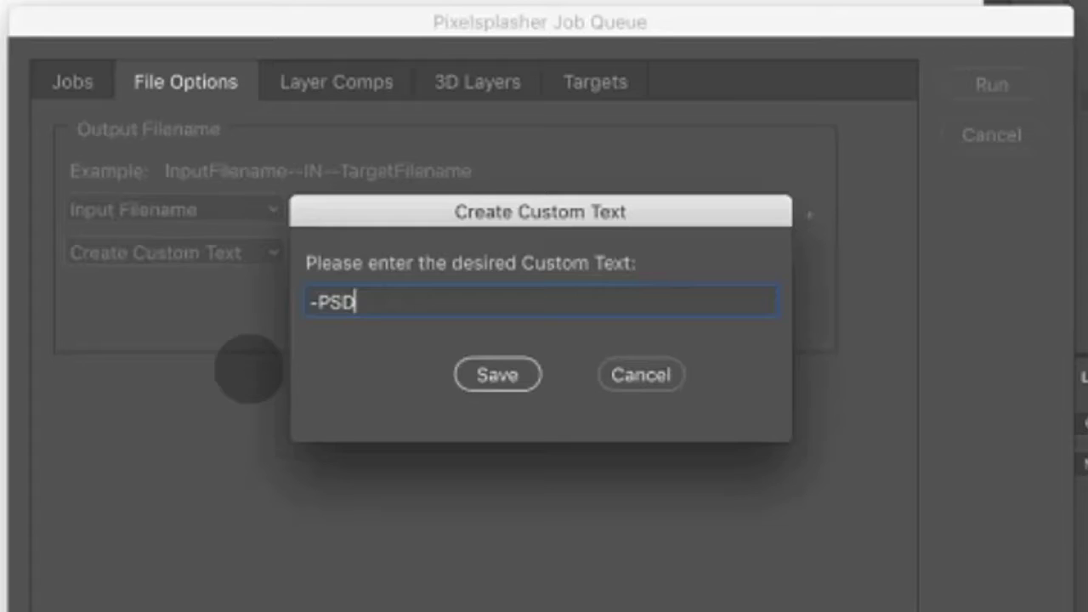
left_click(497, 374)
left_click(522, 253)
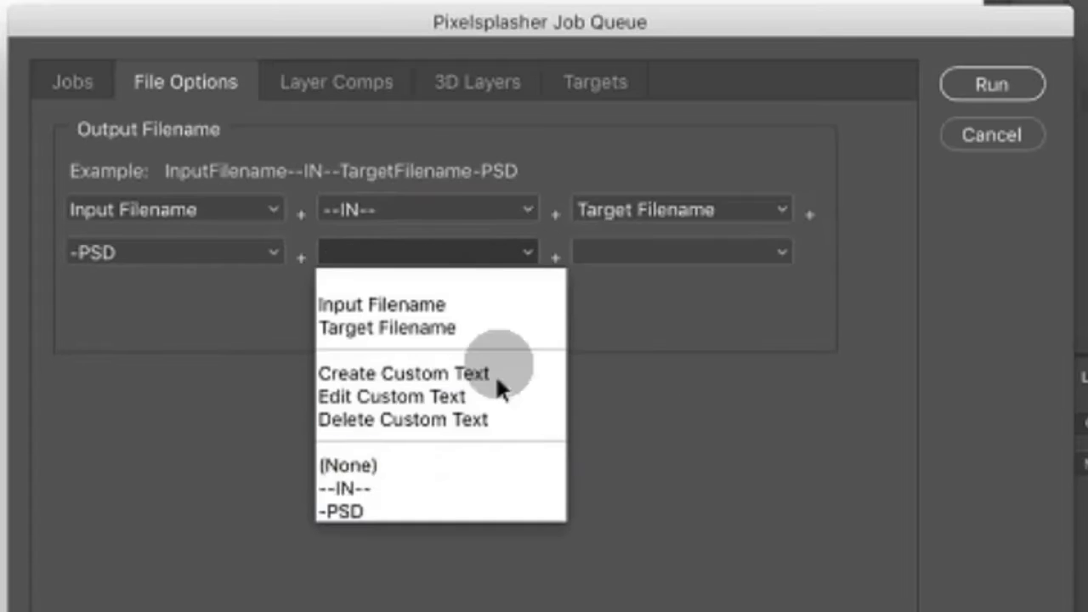
left_click(493, 488)
left_click(516, 252)
left_click(508, 463)
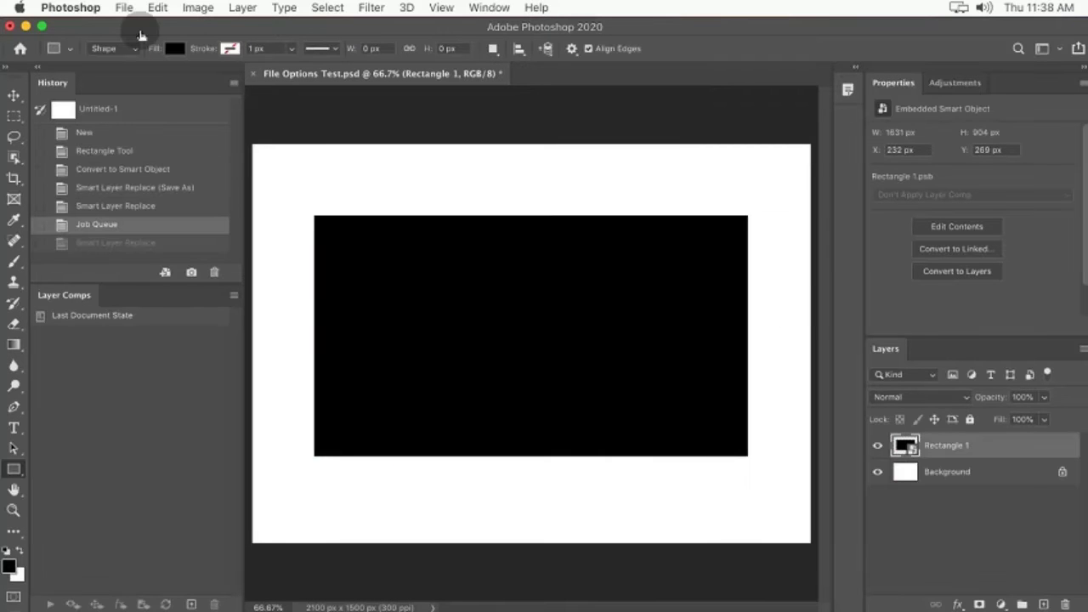
Step: Let the batch place and export all eight baby photos, then open the File menu
left_click(127, 14)
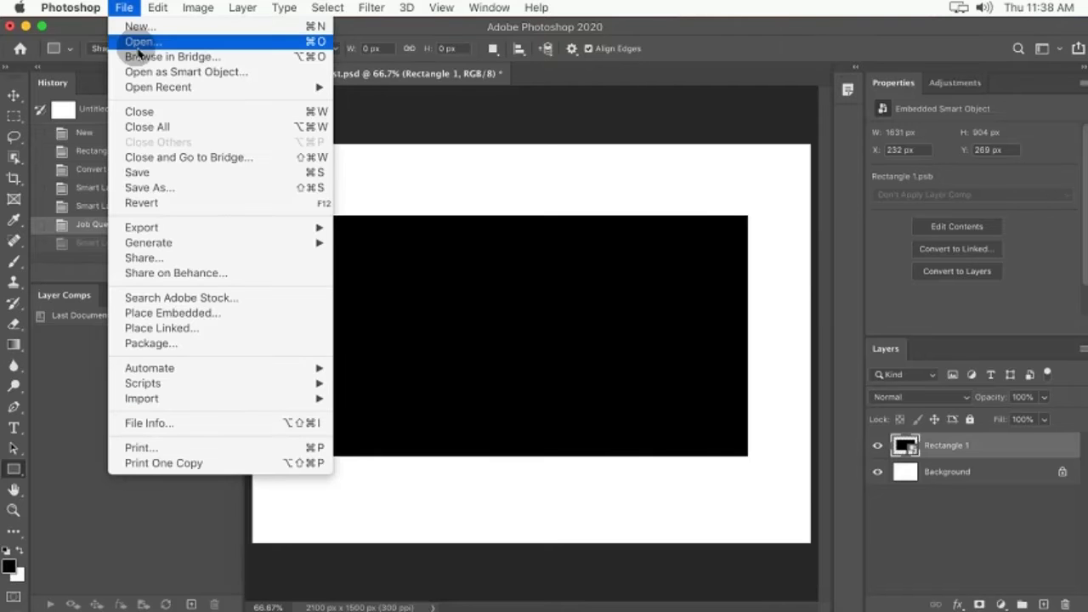
Step: In the Open dialog, go to the pixelsplasher home folder and select the batch output folder
left_click(138, 49)
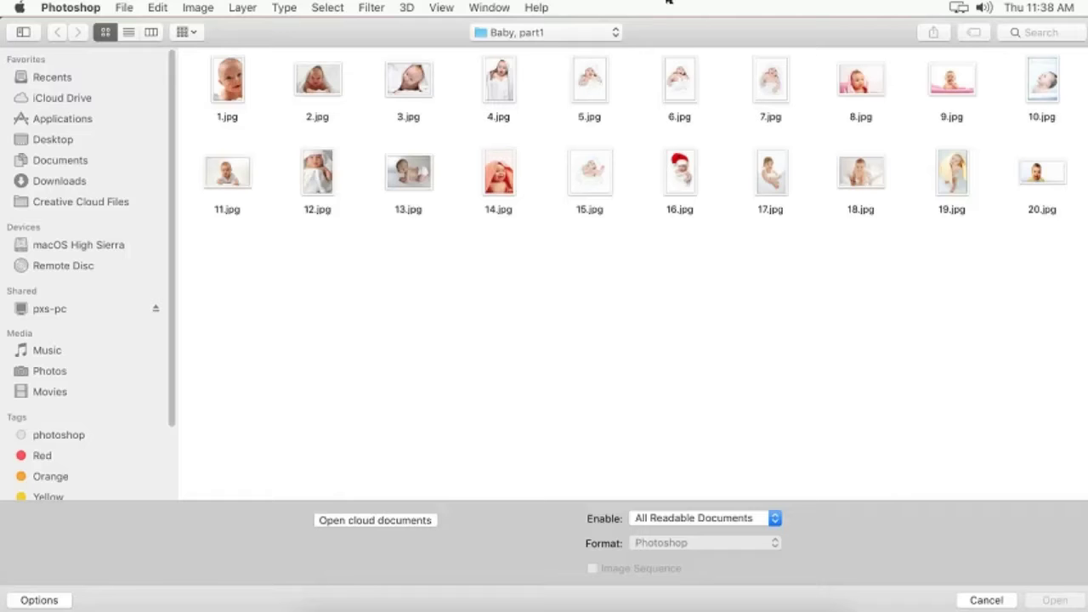
left_click_drag(669, 1, 676, 32)
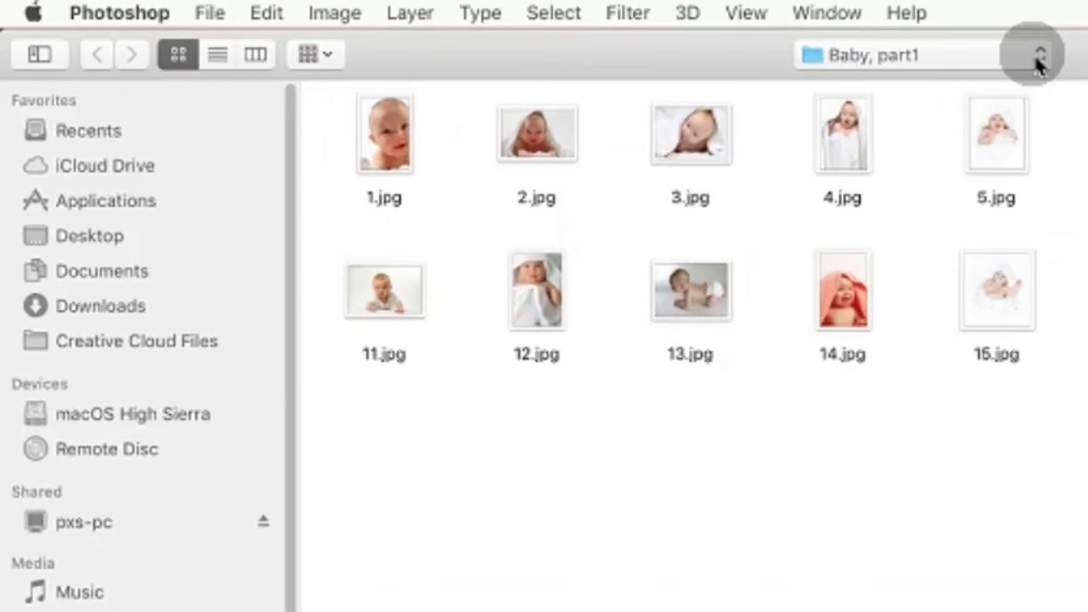
left_click(1039, 59)
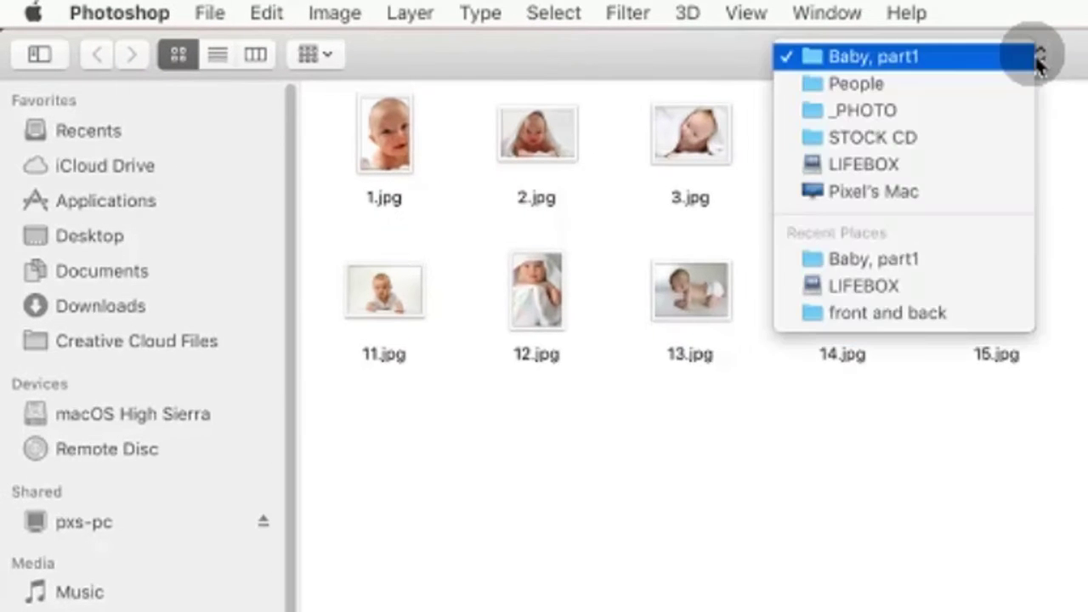
left_click(1038, 58)
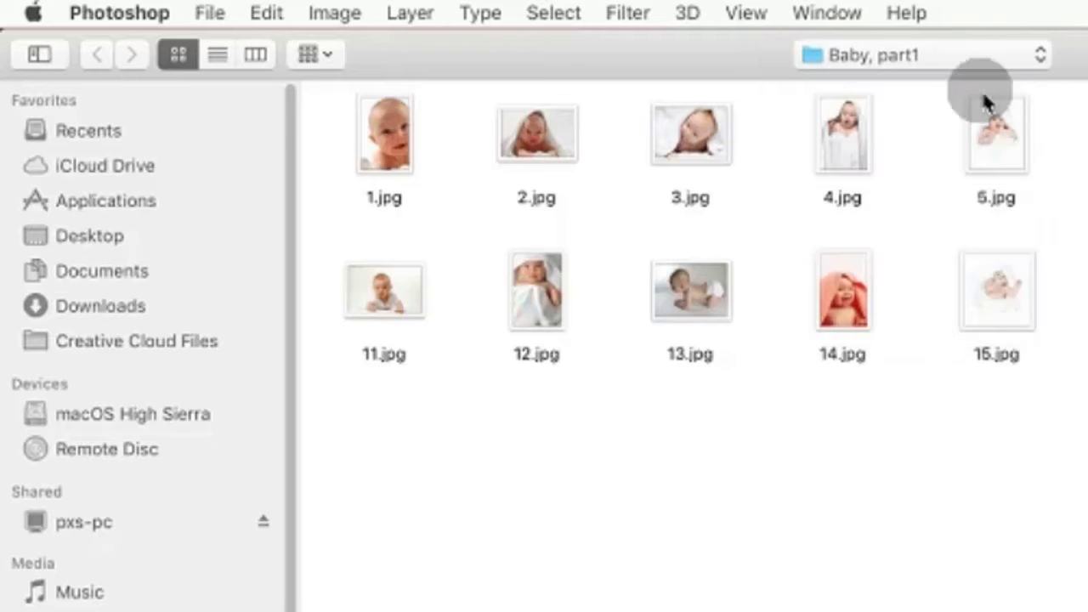
left_click(90, 270)
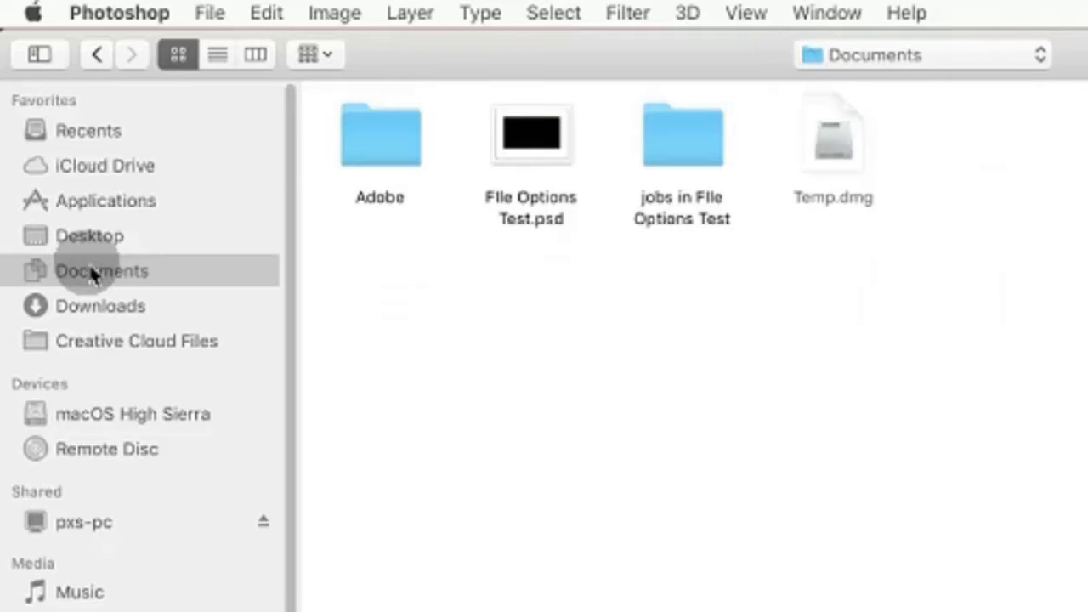
left_click(1026, 63)
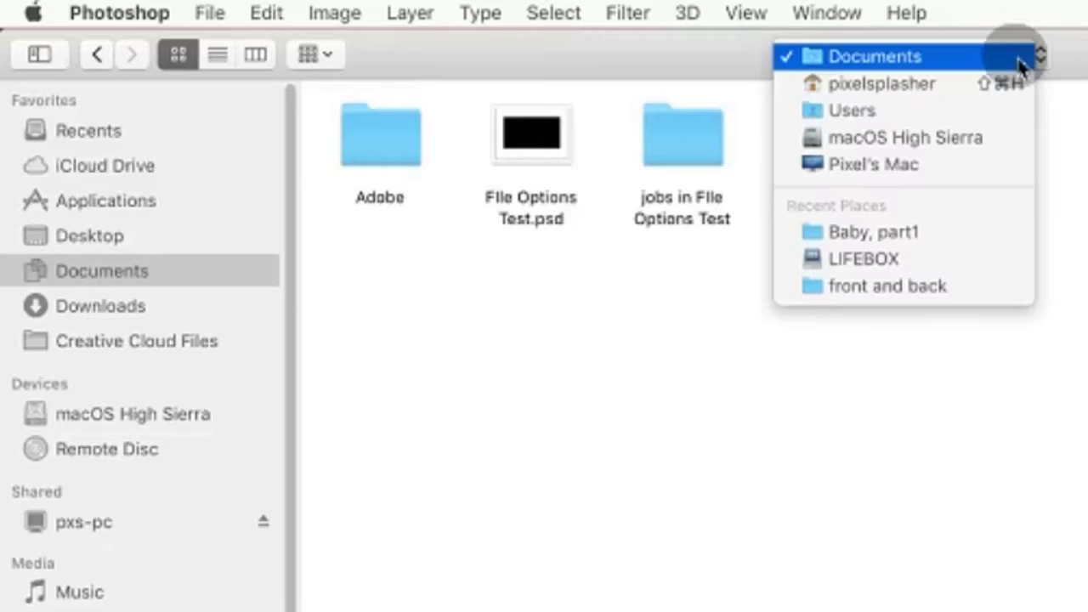
left_click(977, 87)
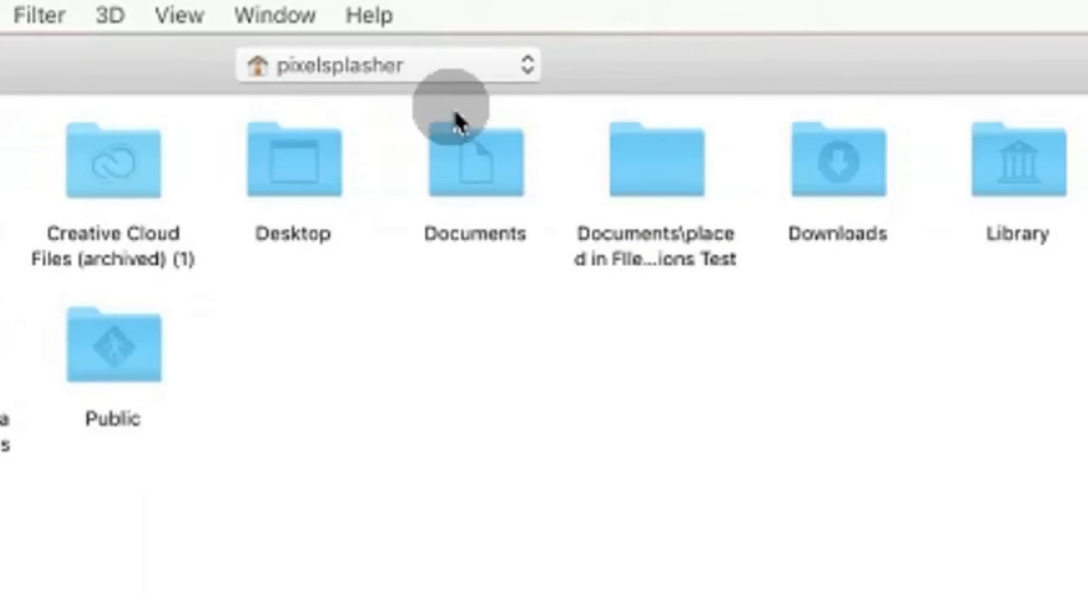
left_click(650, 240)
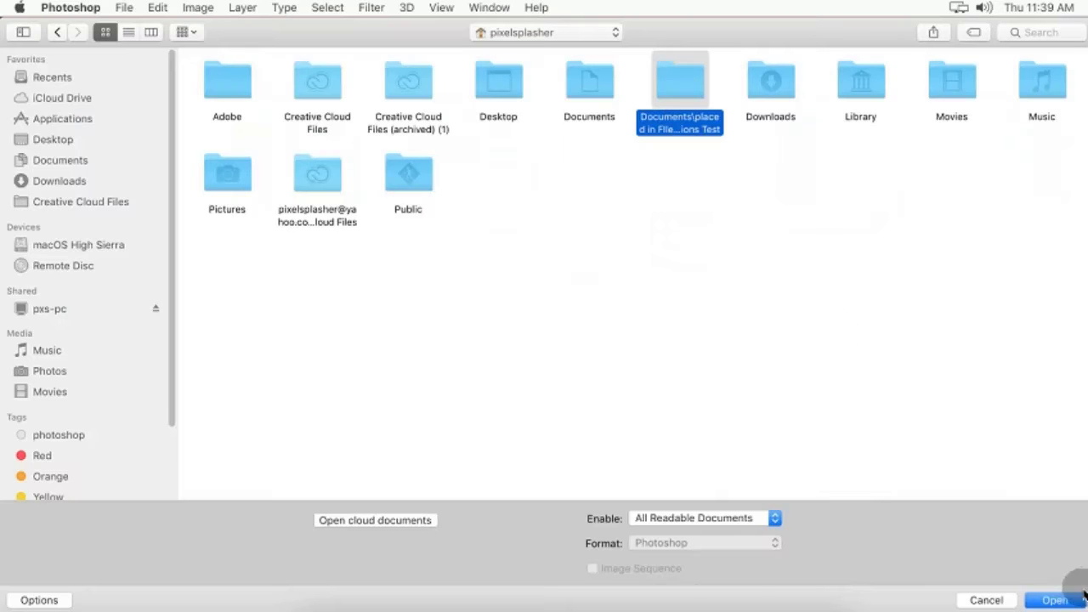
Step: Open the 'placed in File Options Test' folder and list its eight output JPGs by full name
left_click(1073, 601)
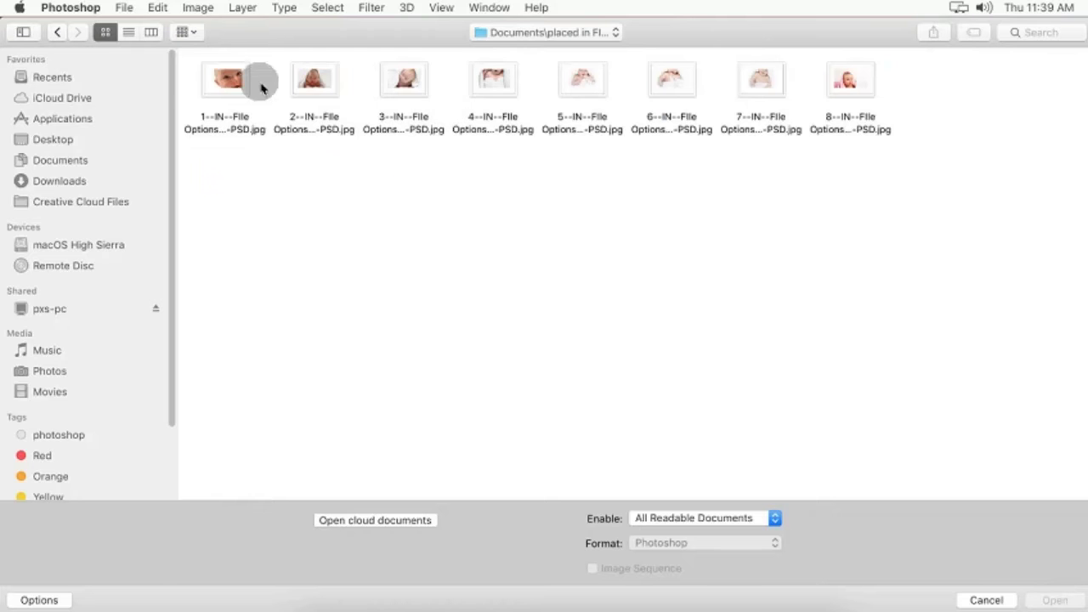
left_click(128, 34)
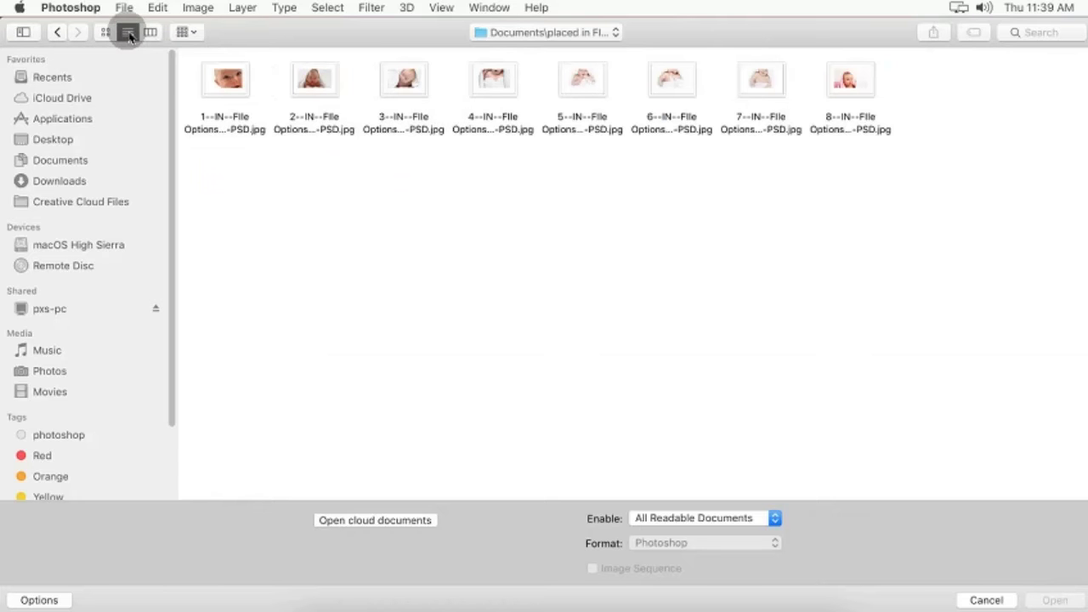